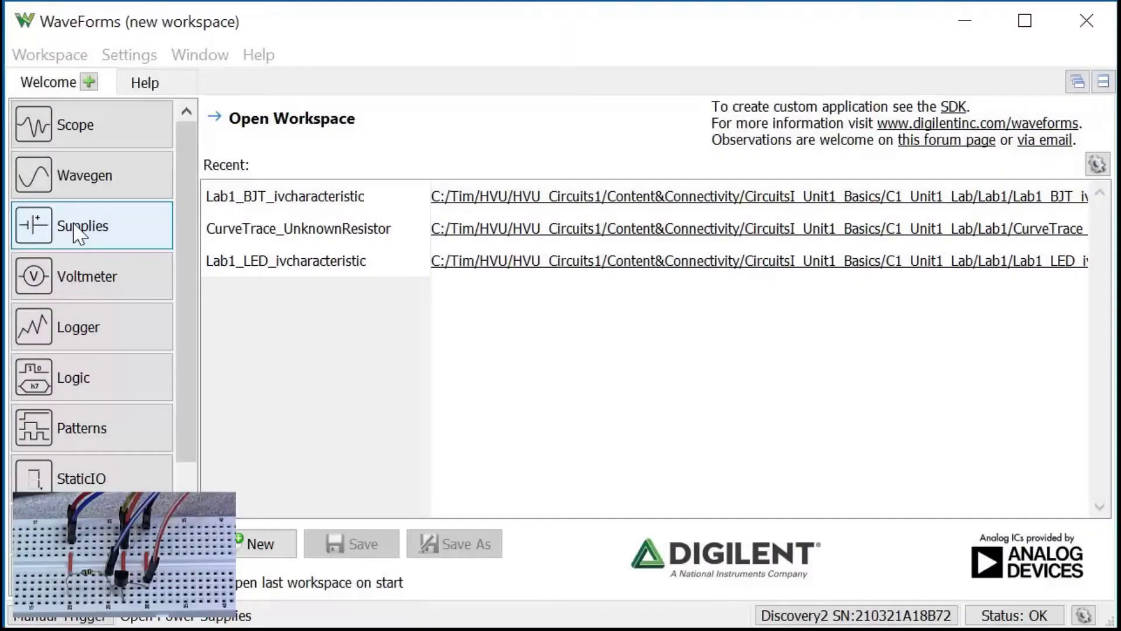
- In Supplies, turn off the negative supply, set V+ to 4 V, and switch Master Enable on
click(77, 232)
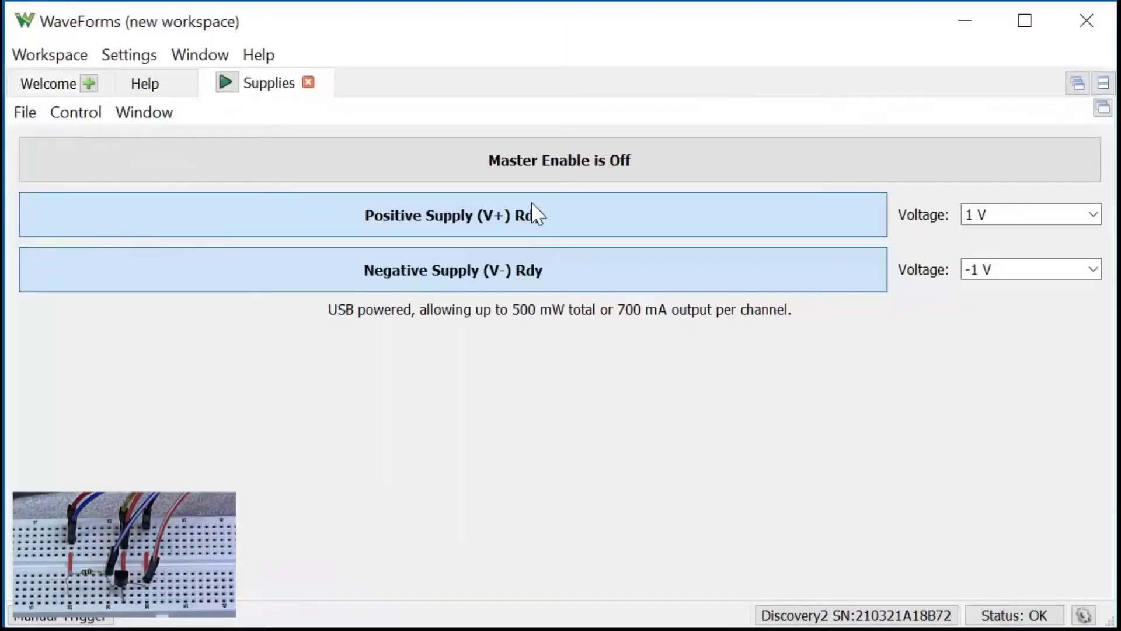
click(456, 280)
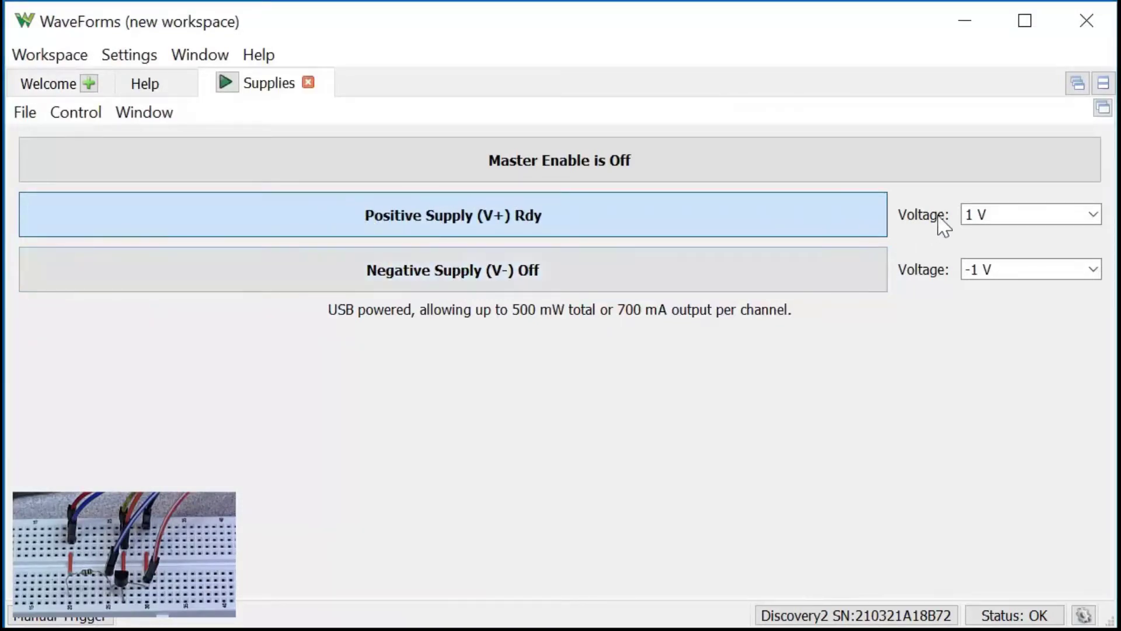
click(983, 225)
text(4)
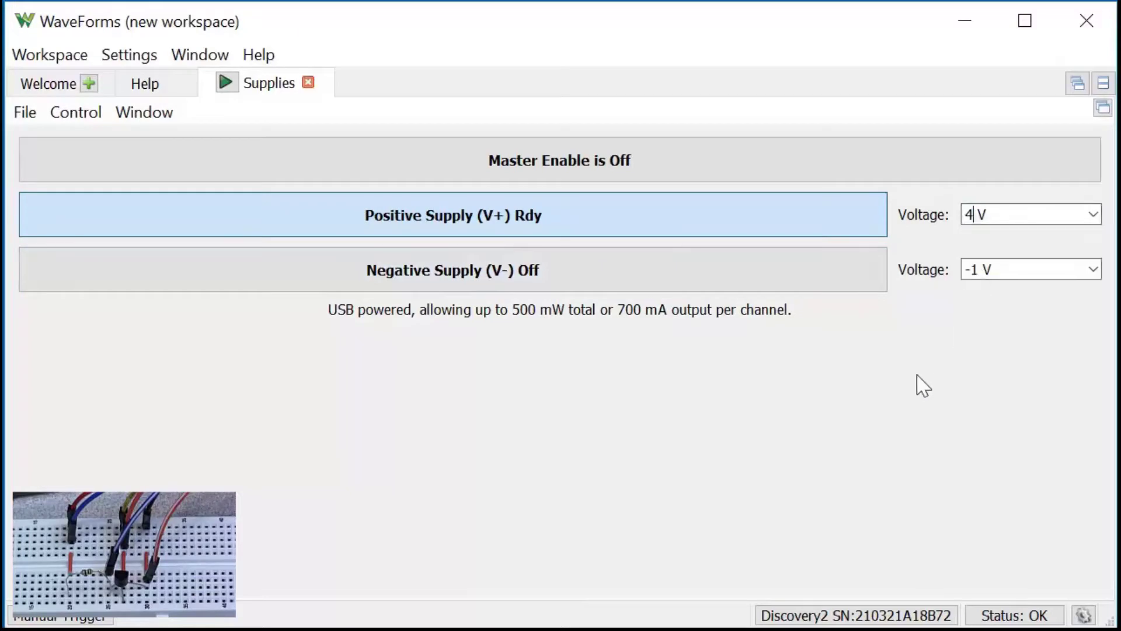
click(641, 168)
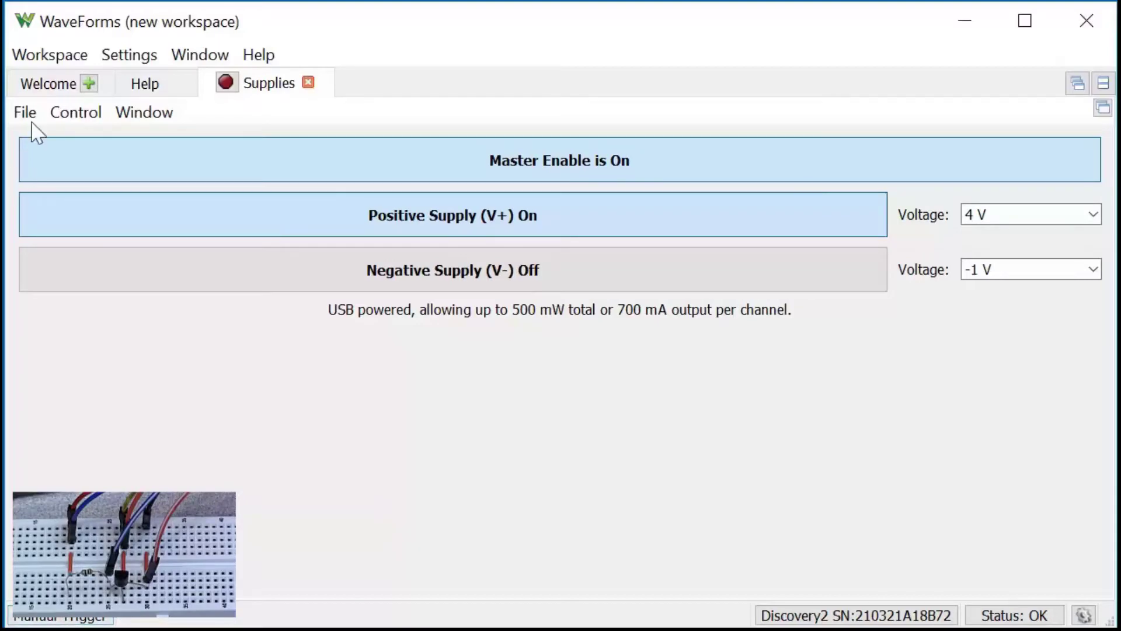
- Open Wavegen and set channel 1 to a 100 Hz triangle wave
click(56, 90)
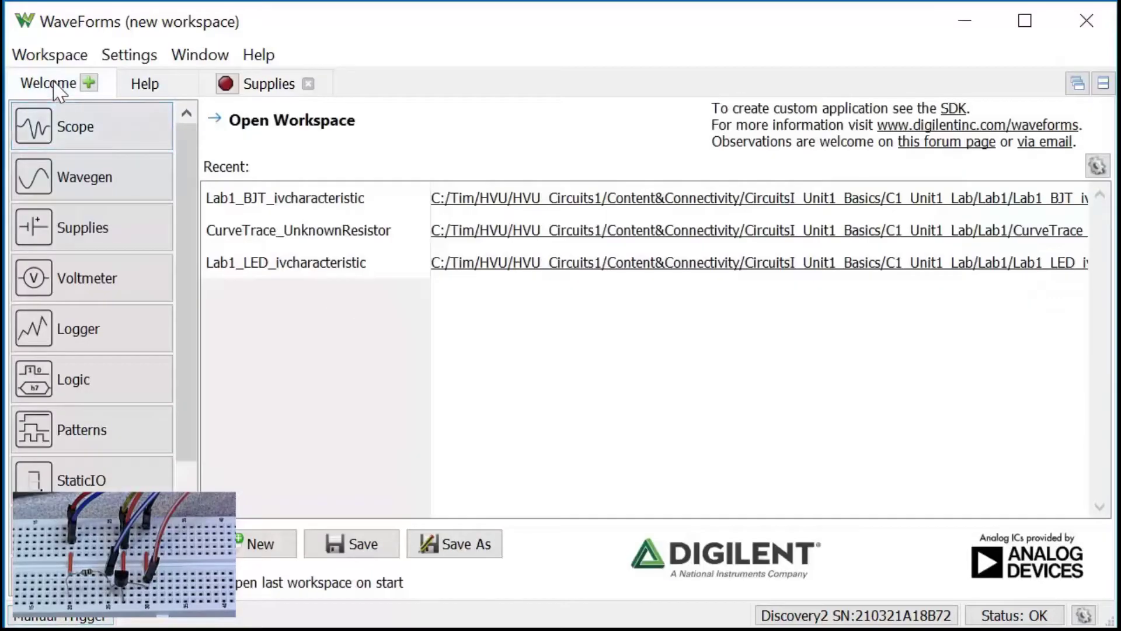
click(82, 181)
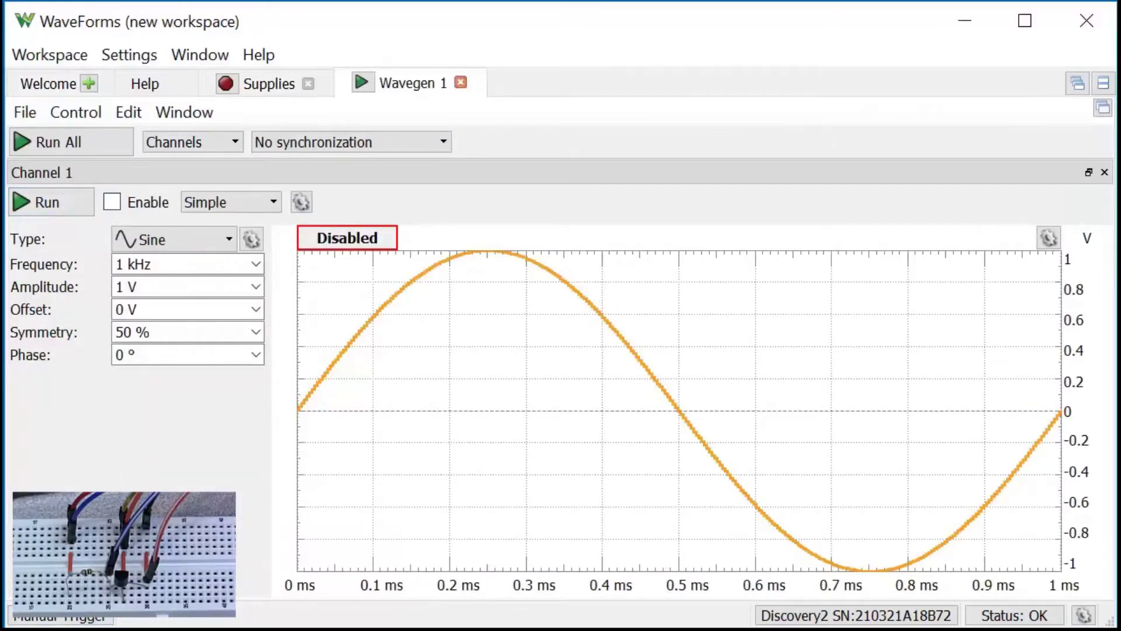
click(229, 239)
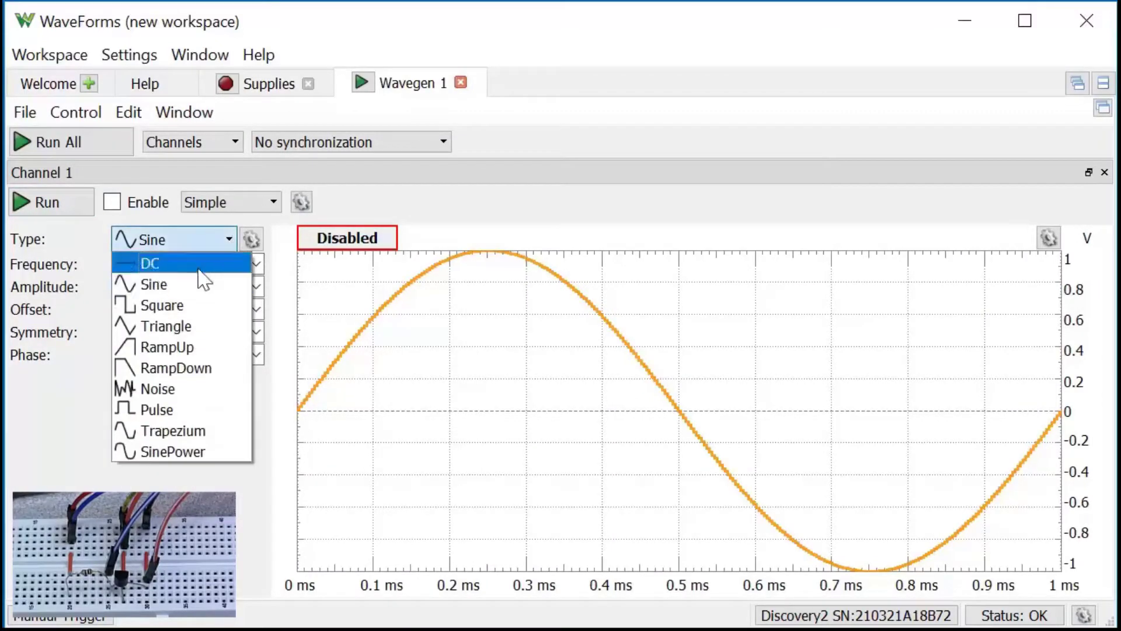
click(208, 325)
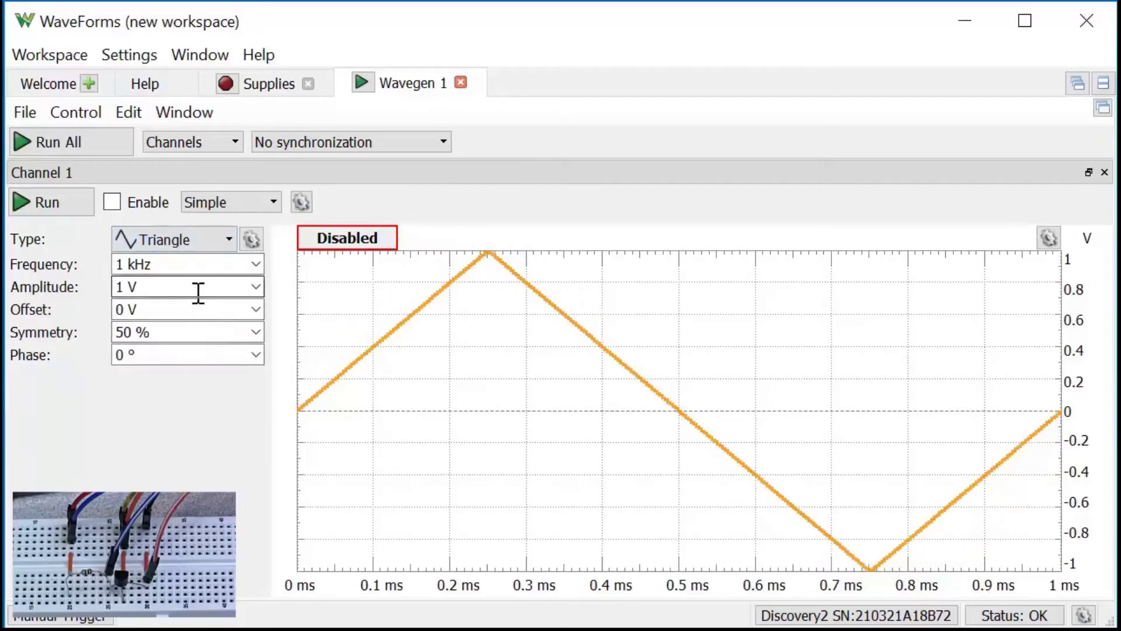
click(256, 264)
click(190, 424)
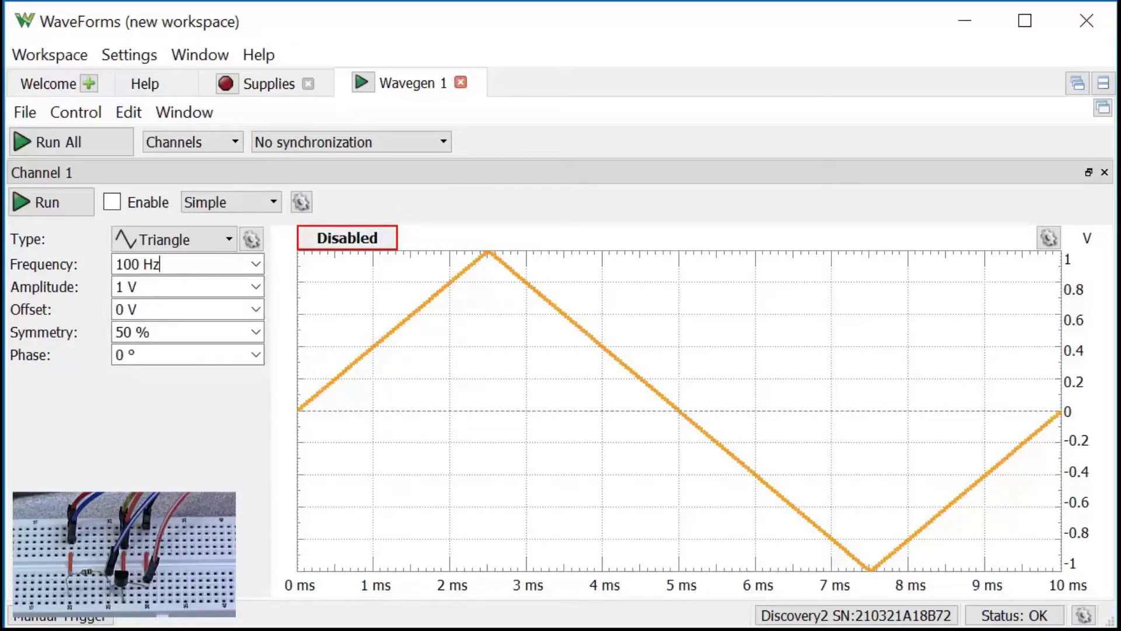
- Set amplitude 2 V and offset 2 V, run the generator, and return to the Welcome page
click(256, 287)
click(234, 305)
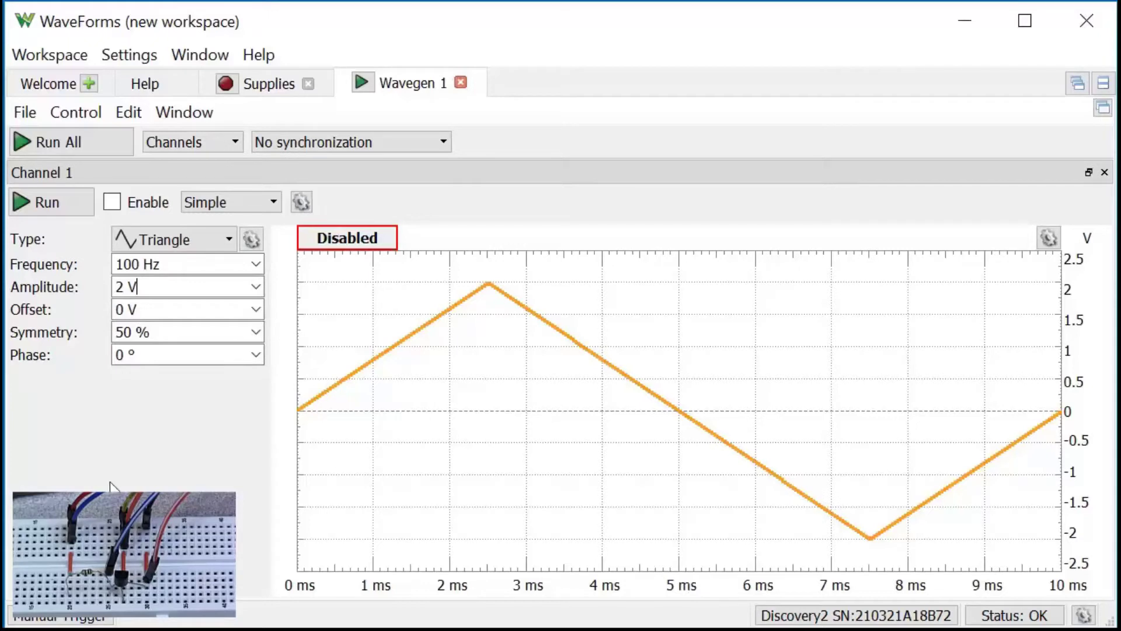
click(256, 310)
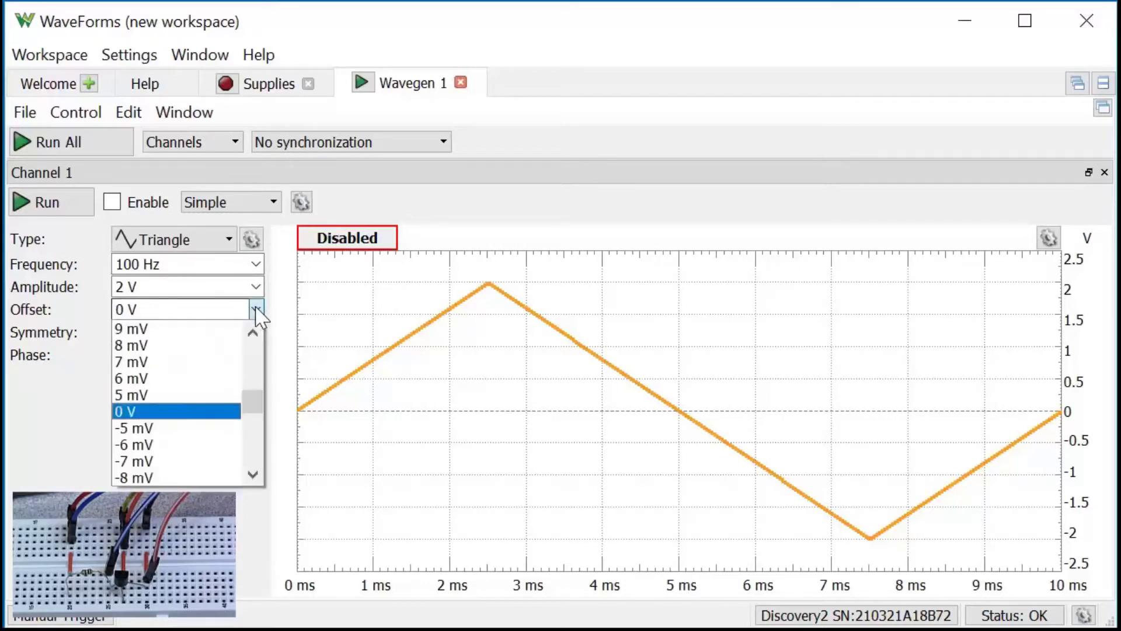
drag(248, 401, 247, 344)
click(155, 379)
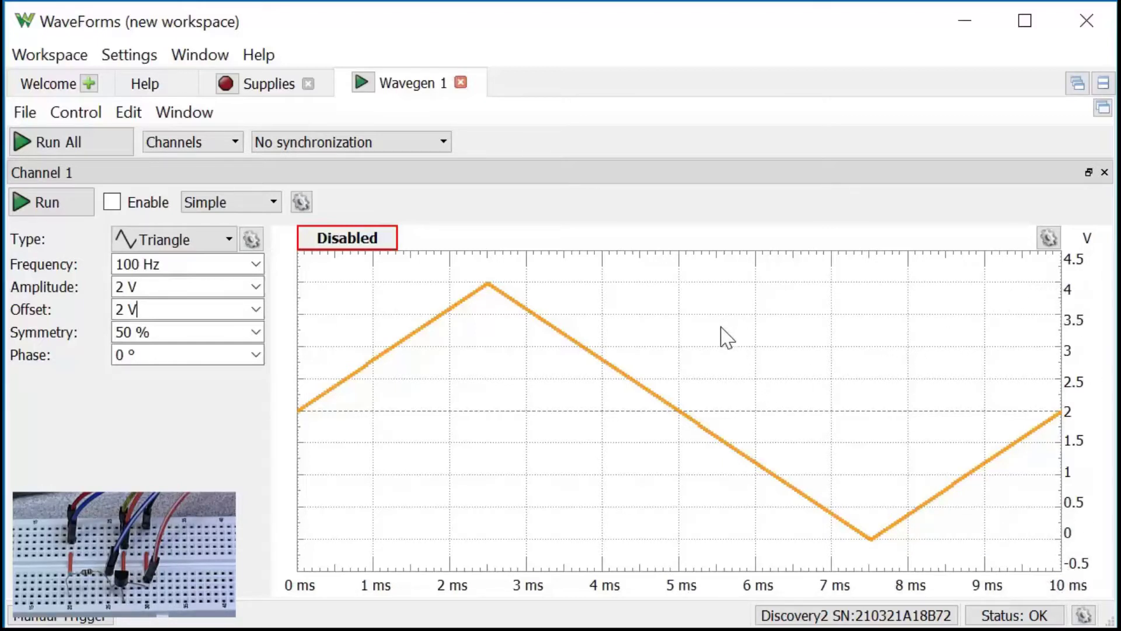
click(68, 206)
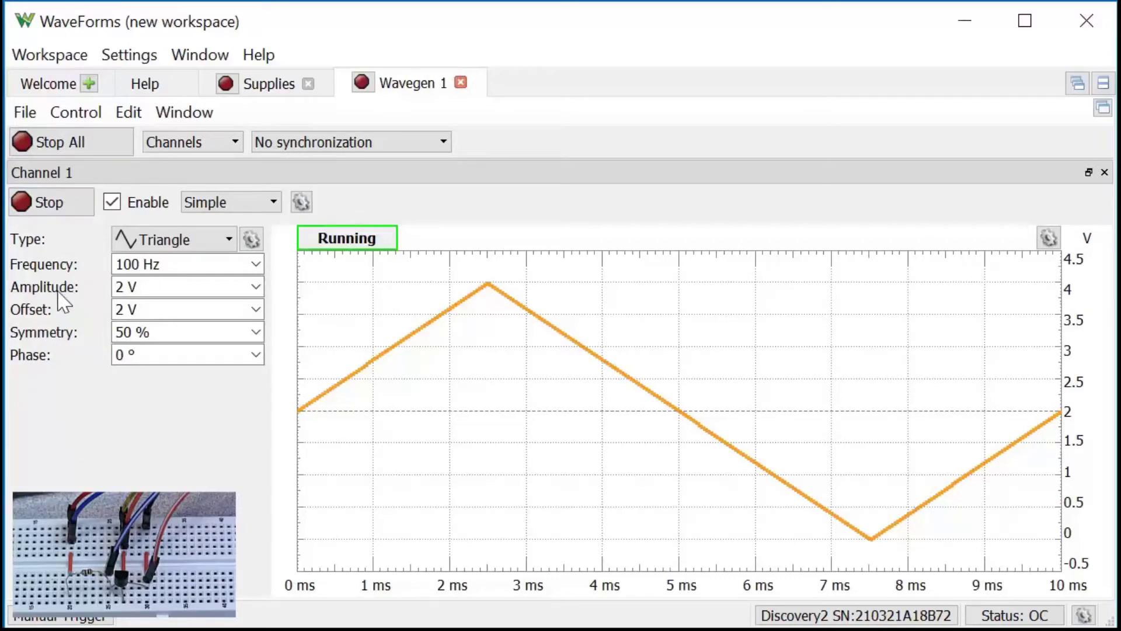
click(47, 83)
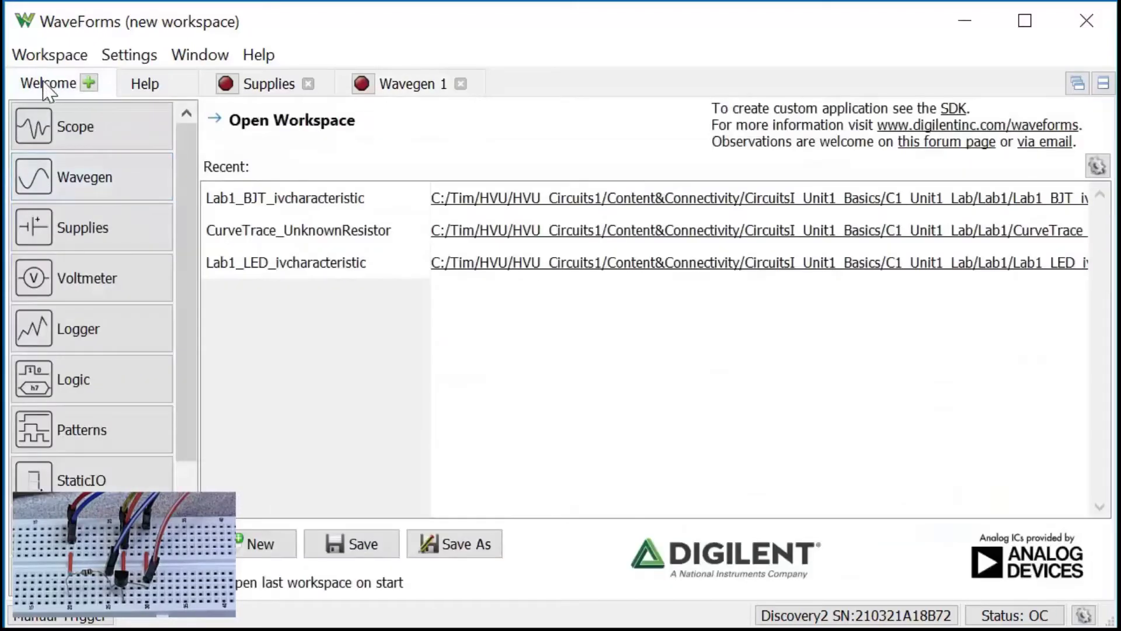
- Open Scope 1 with a 10 ms/div time base, Channel 1 at 200 mV/div and Channel 2 at 1 V/div
click(77, 141)
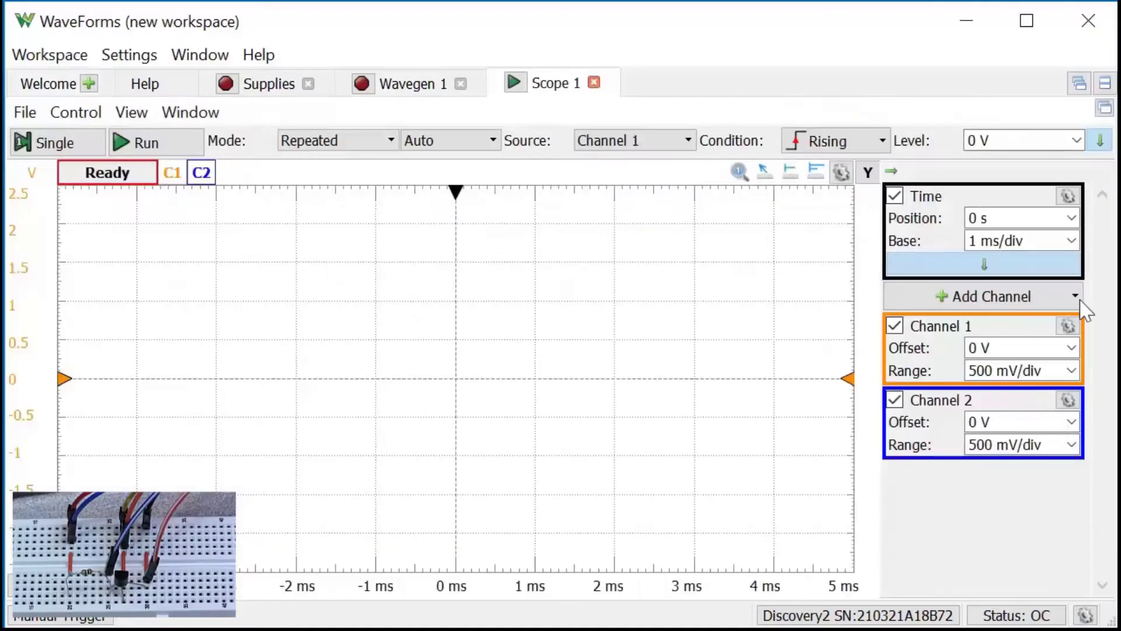
click(1072, 240)
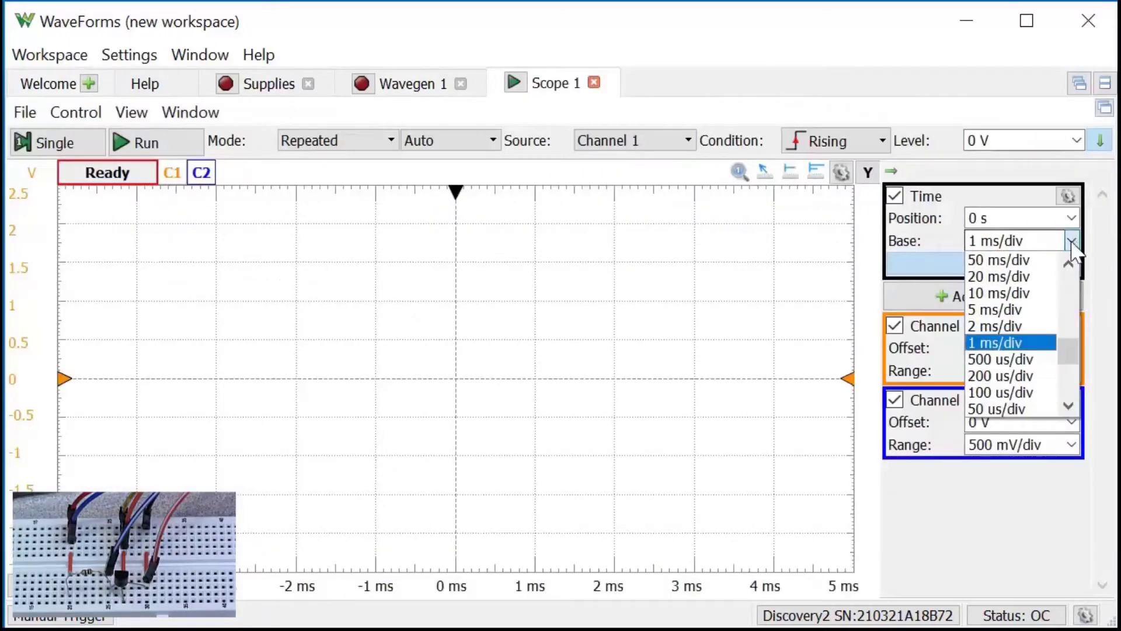
click(1017, 293)
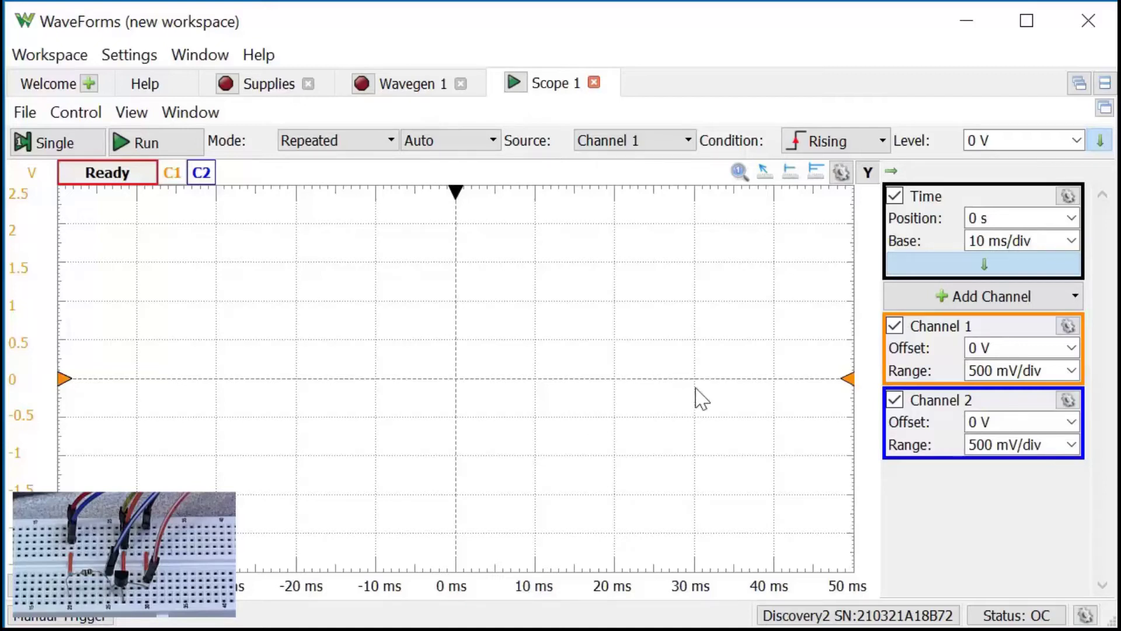
click(1072, 371)
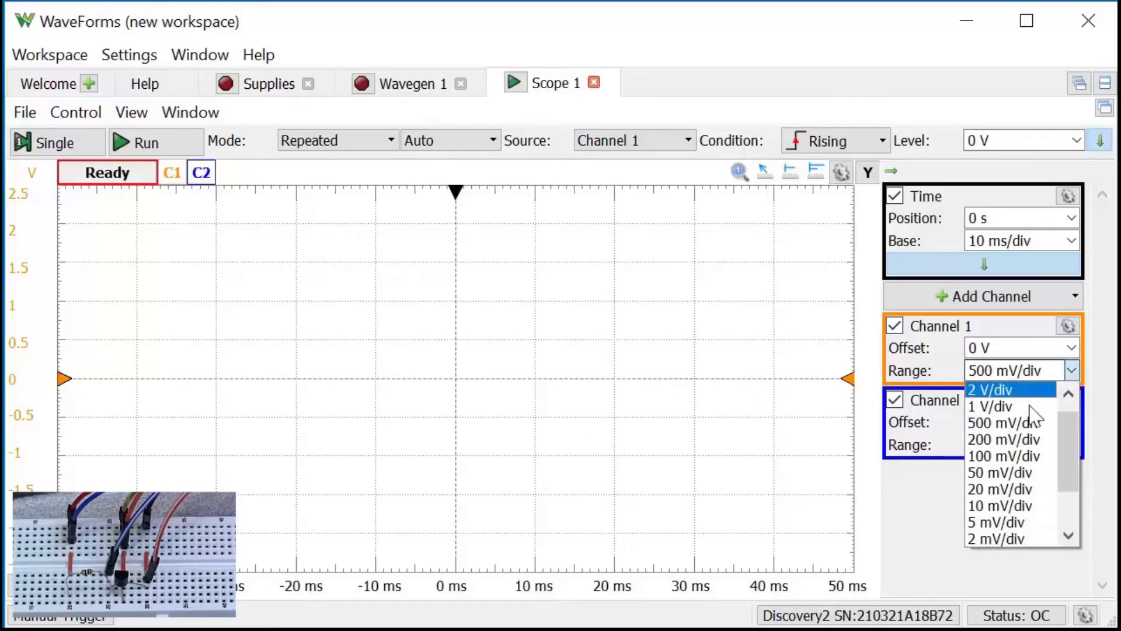
click(1030, 447)
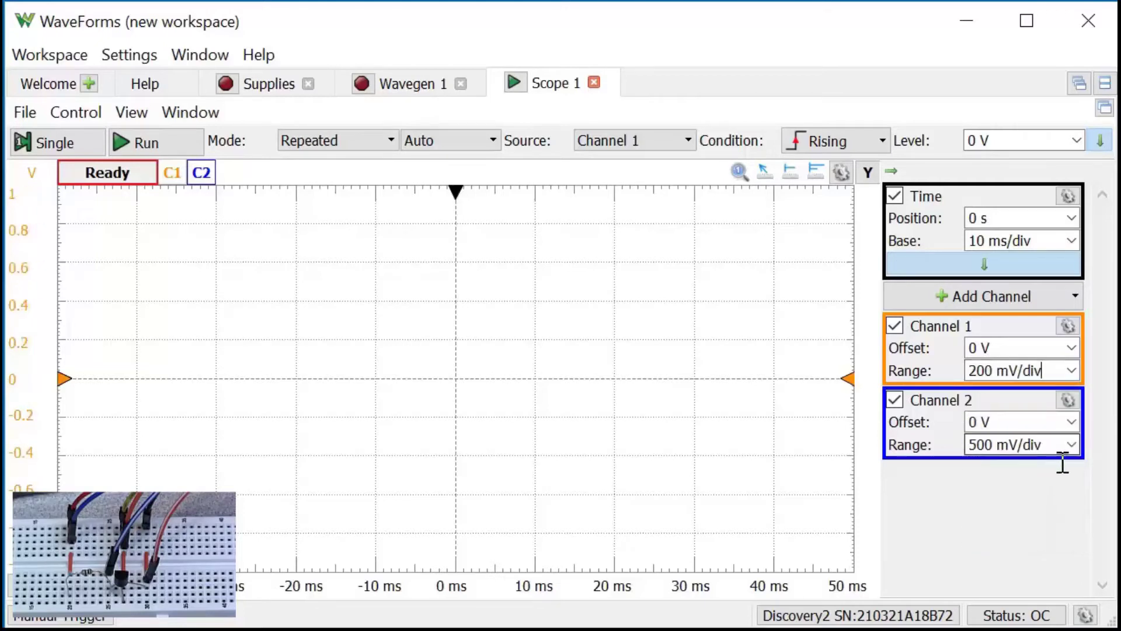
click(1073, 446)
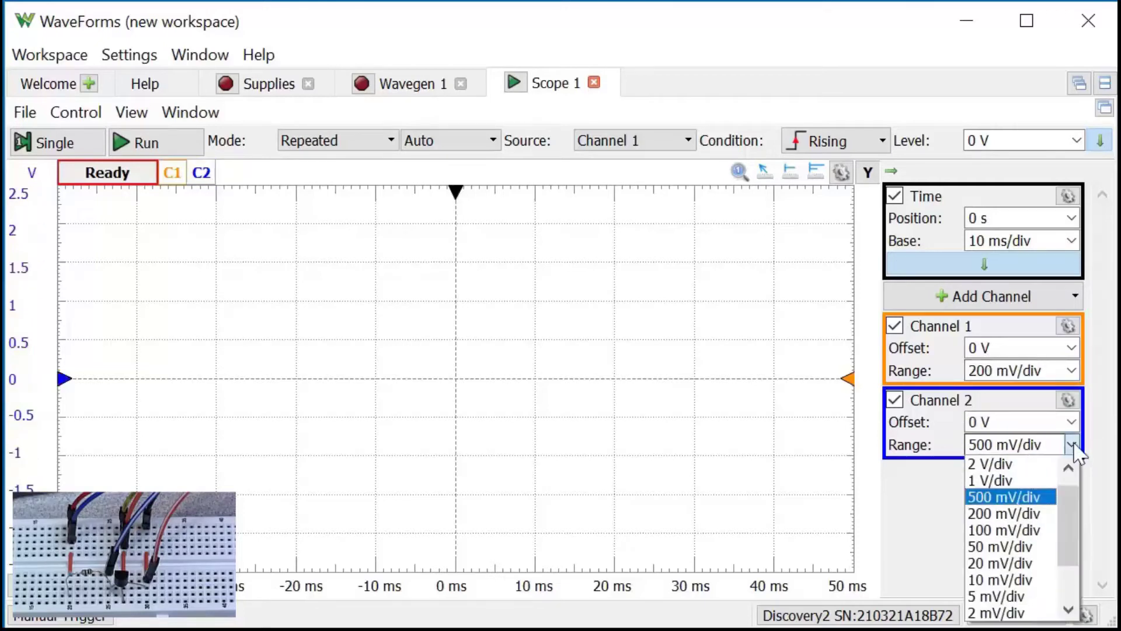
click(1009, 481)
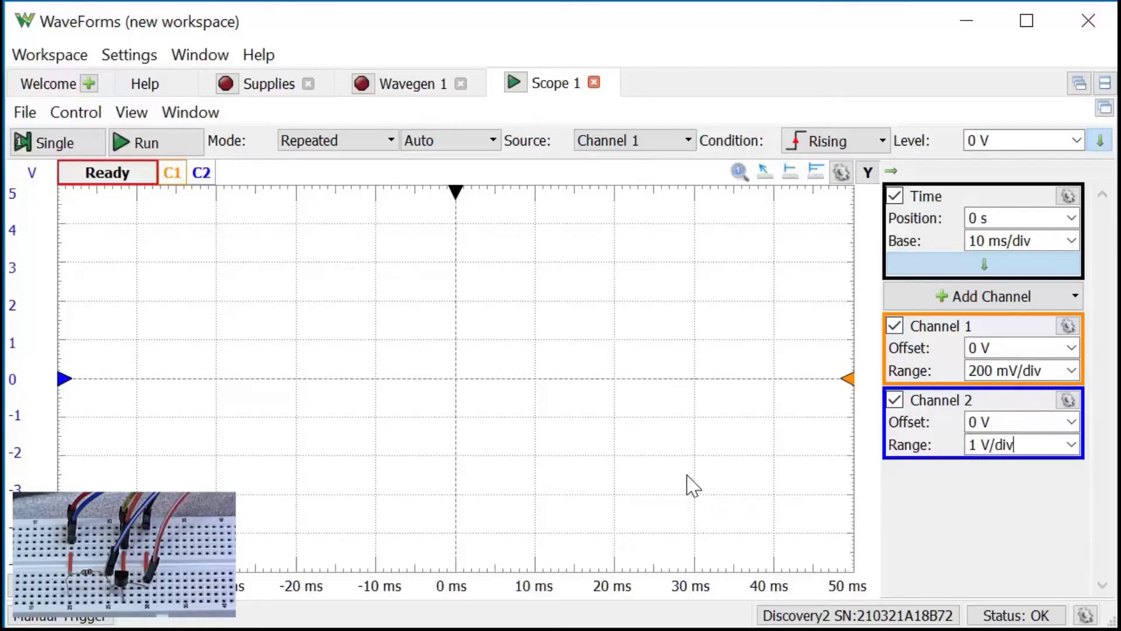
- Run repeated acquisition, offset C2 to -2 V and C1 to -400 mV, and set the trigger to 400 mV
click(147, 145)
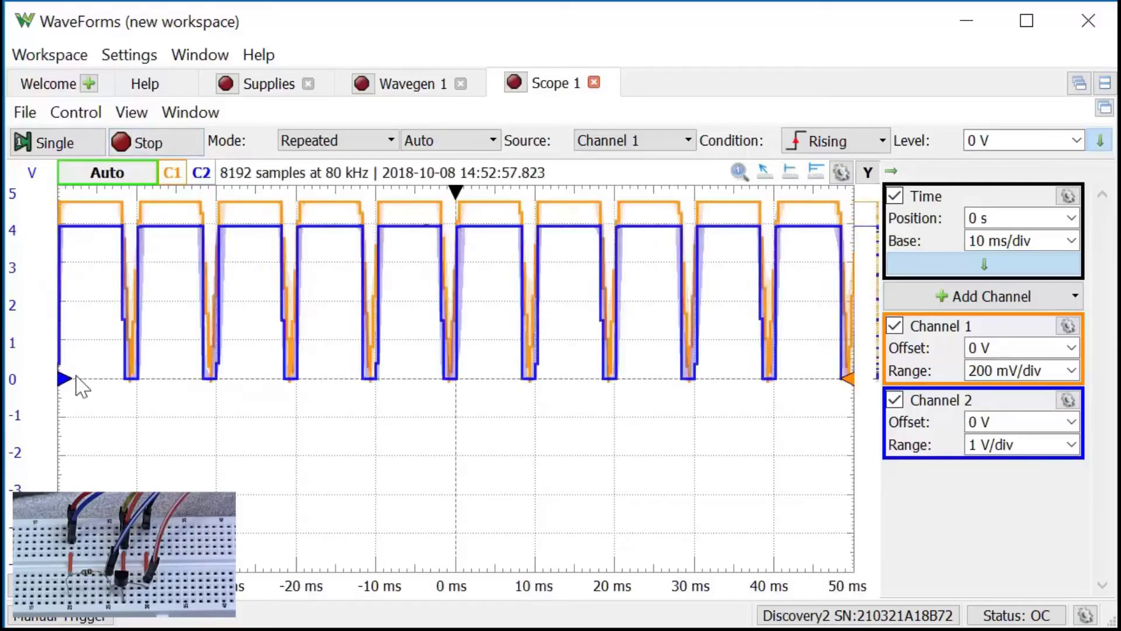
drag(70, 383, 81, 467)
drag(61, 380, 75, 467)
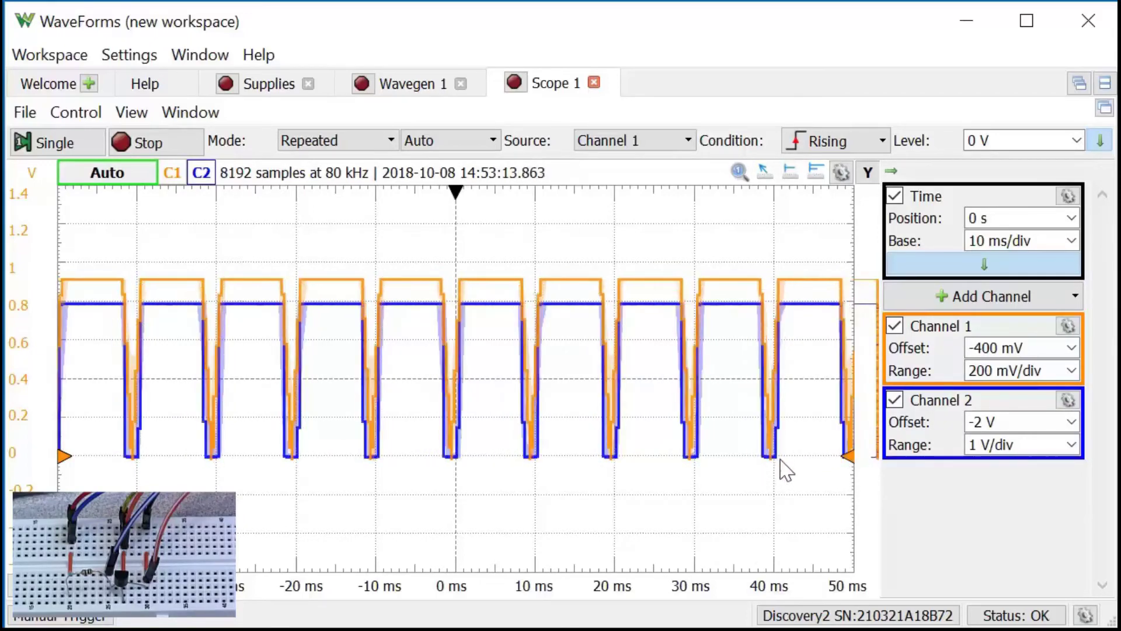
drag(860, 469, 864, 393)
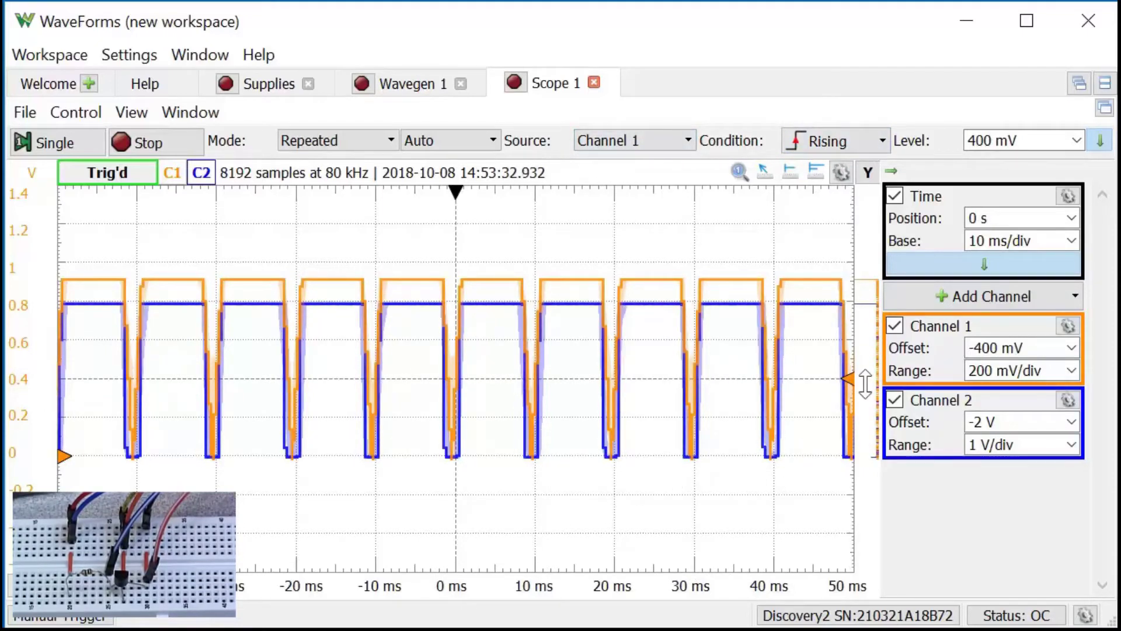
- Add a custom Math 1 channel replacing pow(C1,3) with C2/100 in units A, ranged at 10 mA/div
click(960, 296)
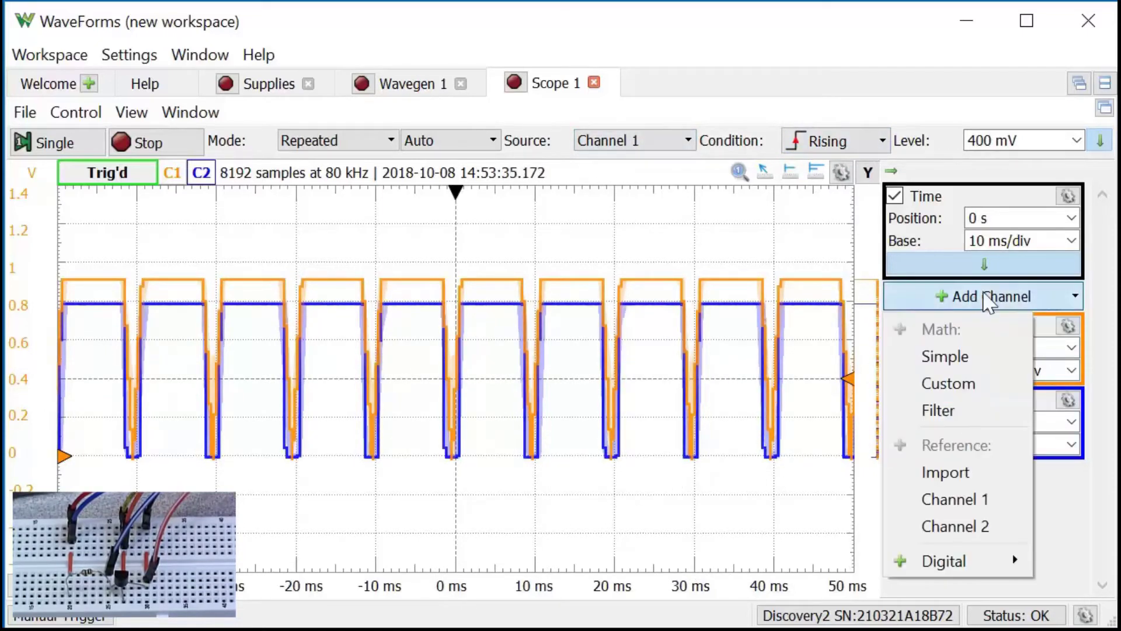
click(963, 385)
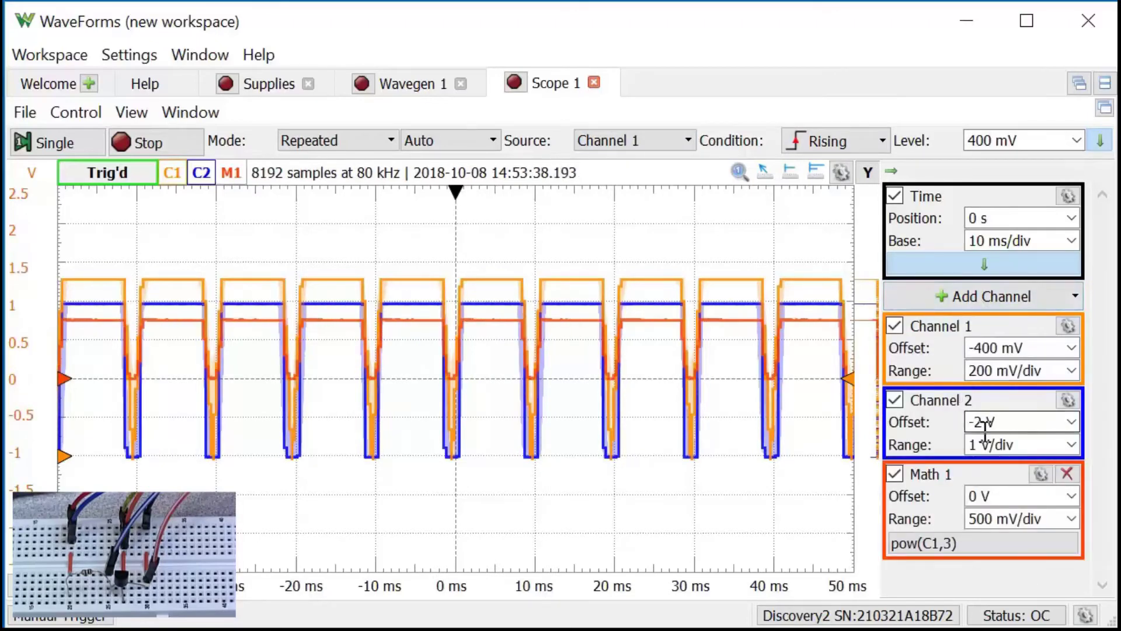
click(999, 545)
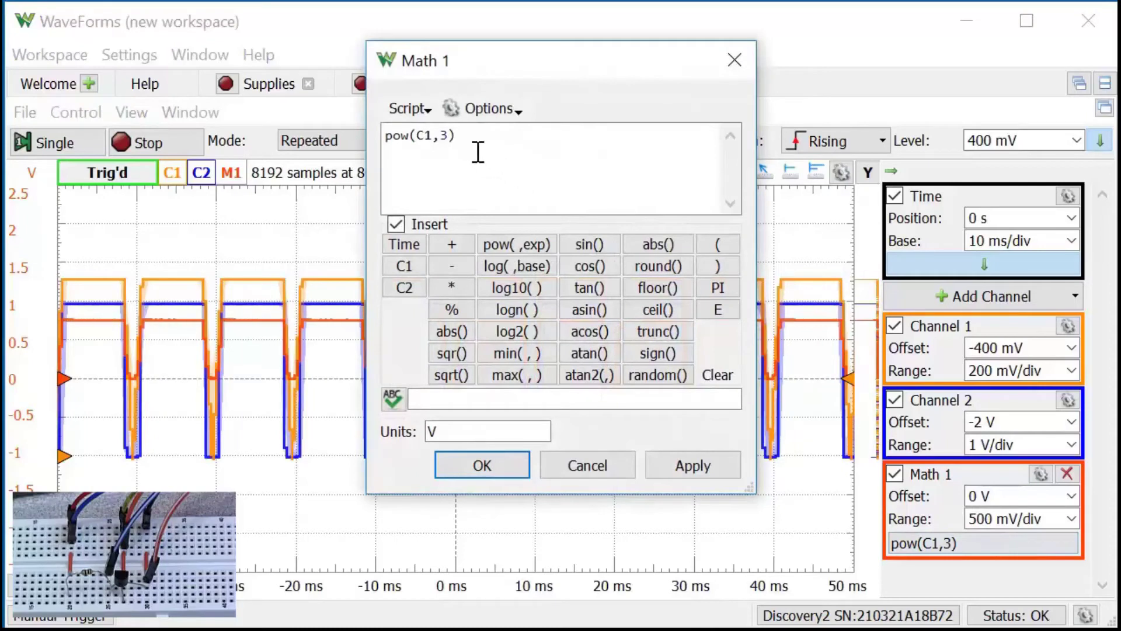
drag(477, 152, 380, 137)
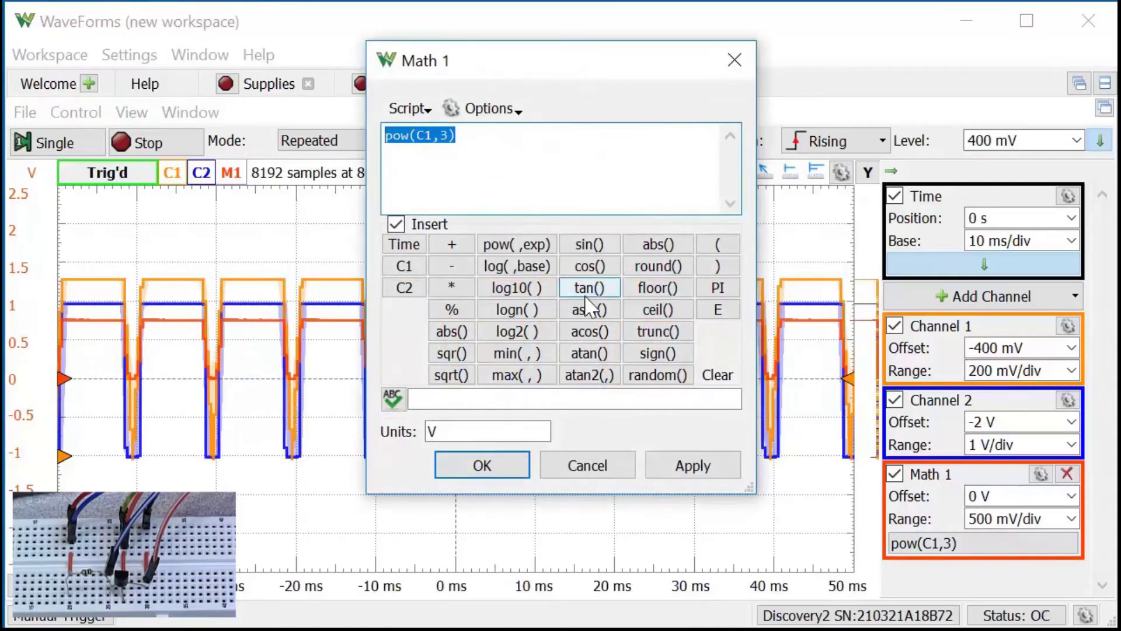
text(c2)
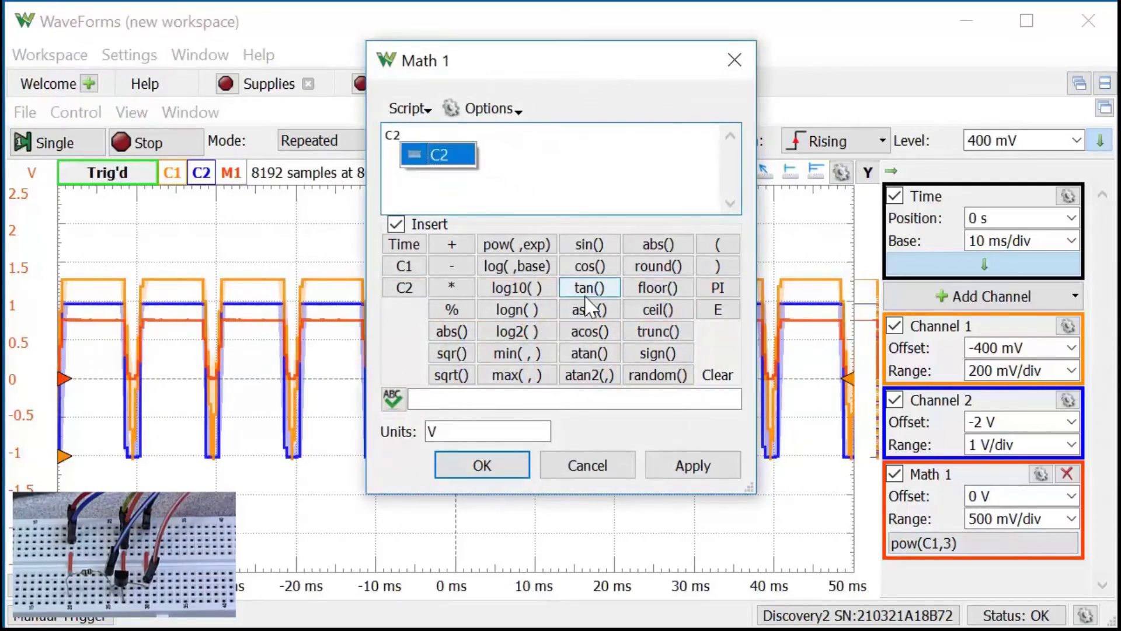
text(/100)
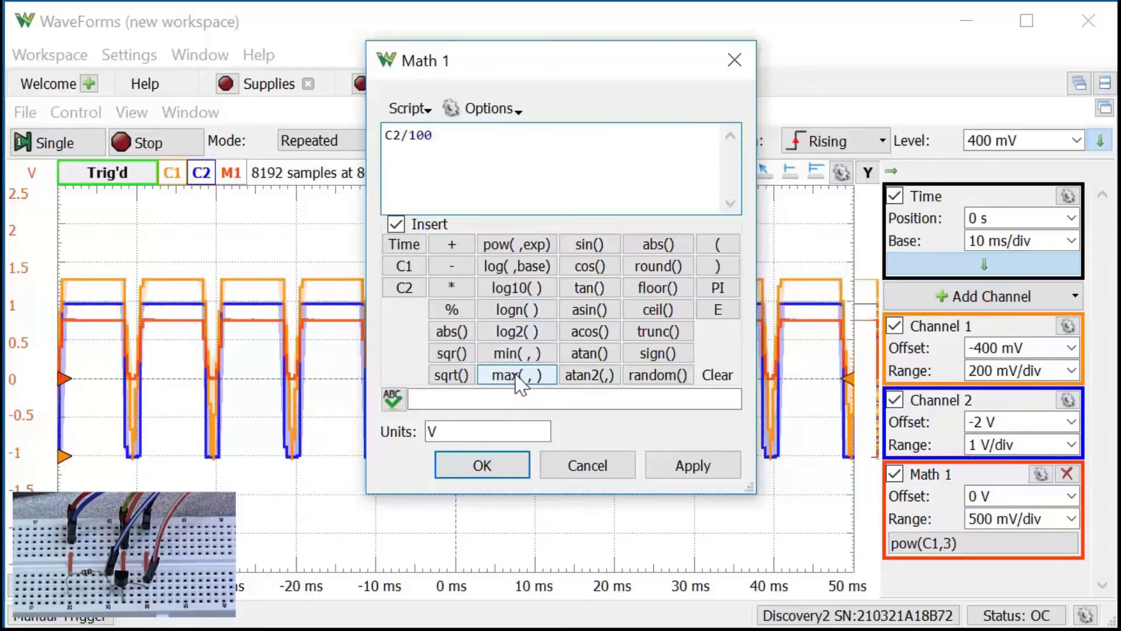
drag(470, 431, 430, 446)
text(A)
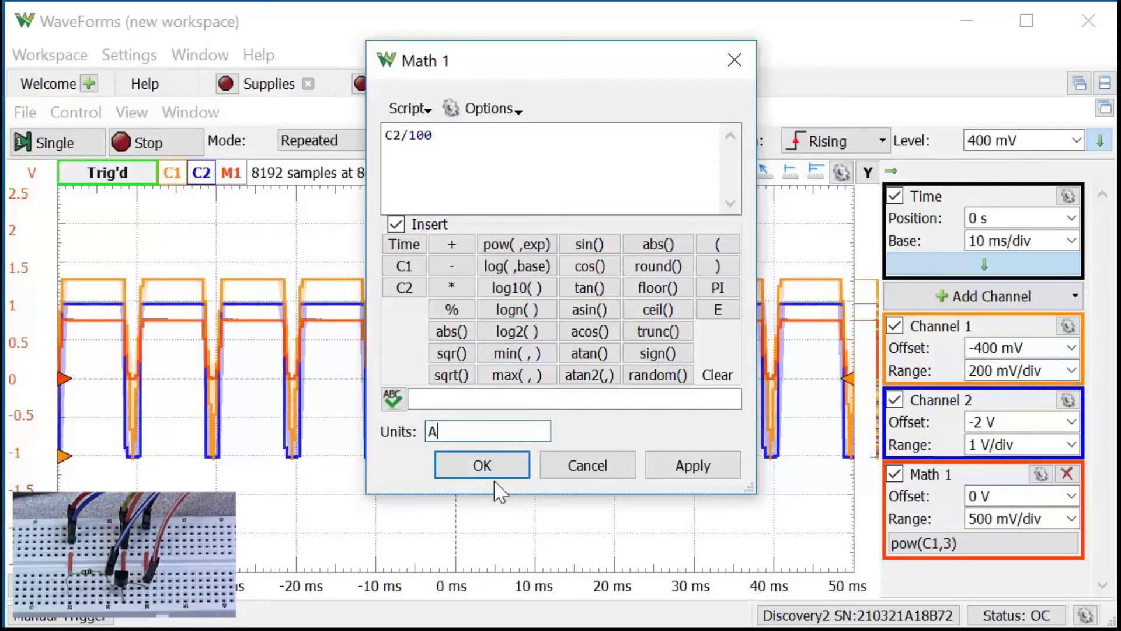
click(484, 466)
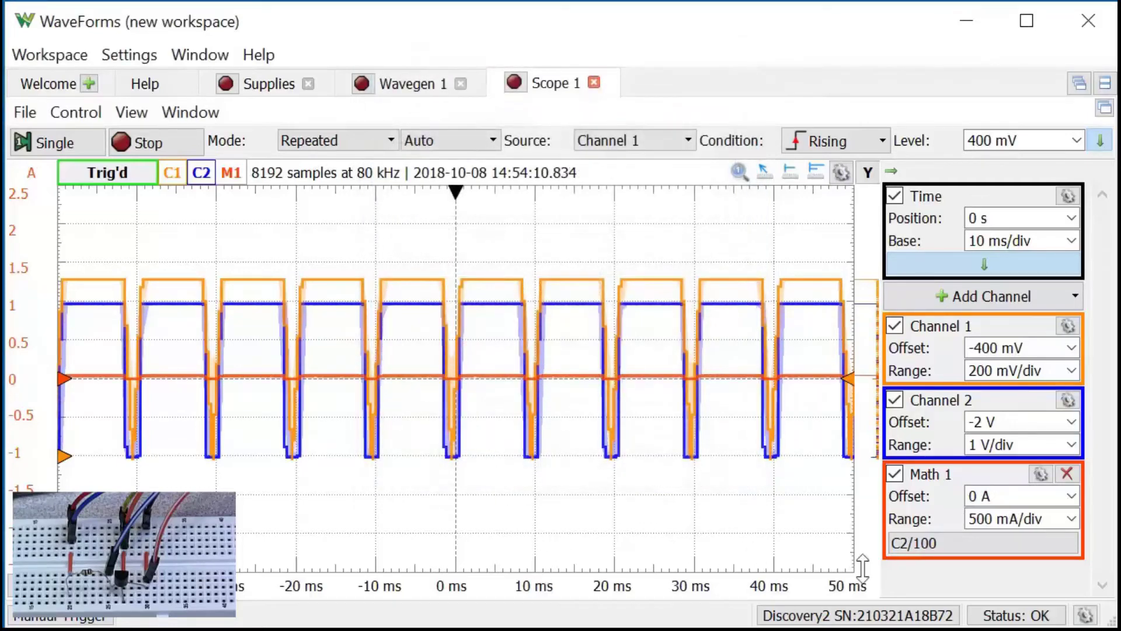
click(1074, 519)
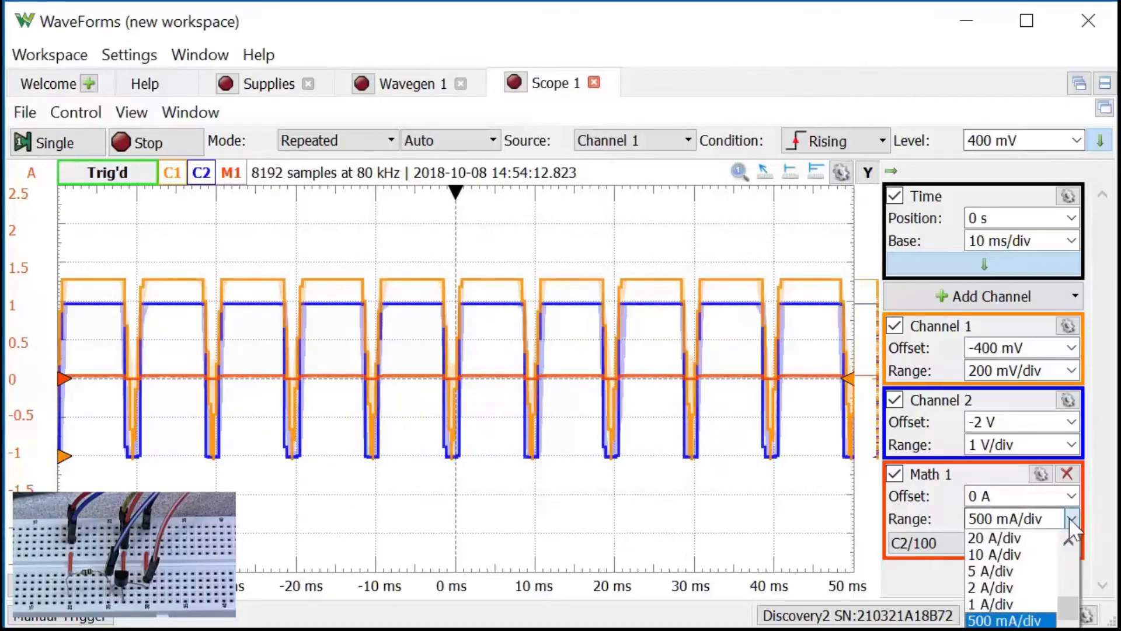
scroll(1046, 584, down, 3)
click(1040, 571)
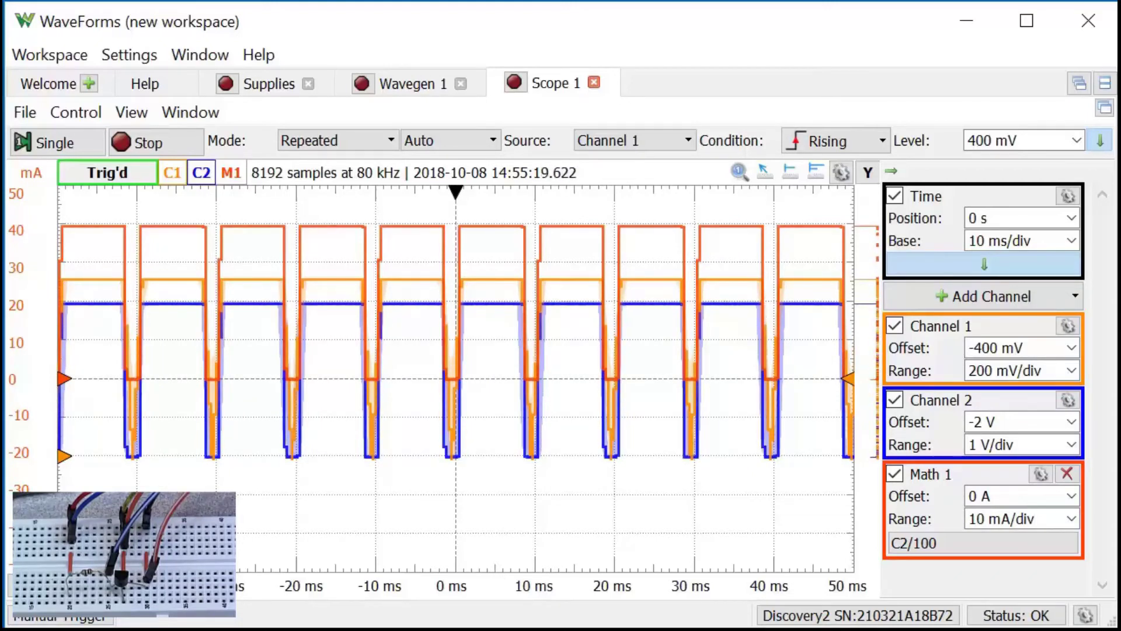
- Add an XY 1 plot beside the scope and set its plot width to 3
click(138, 114)
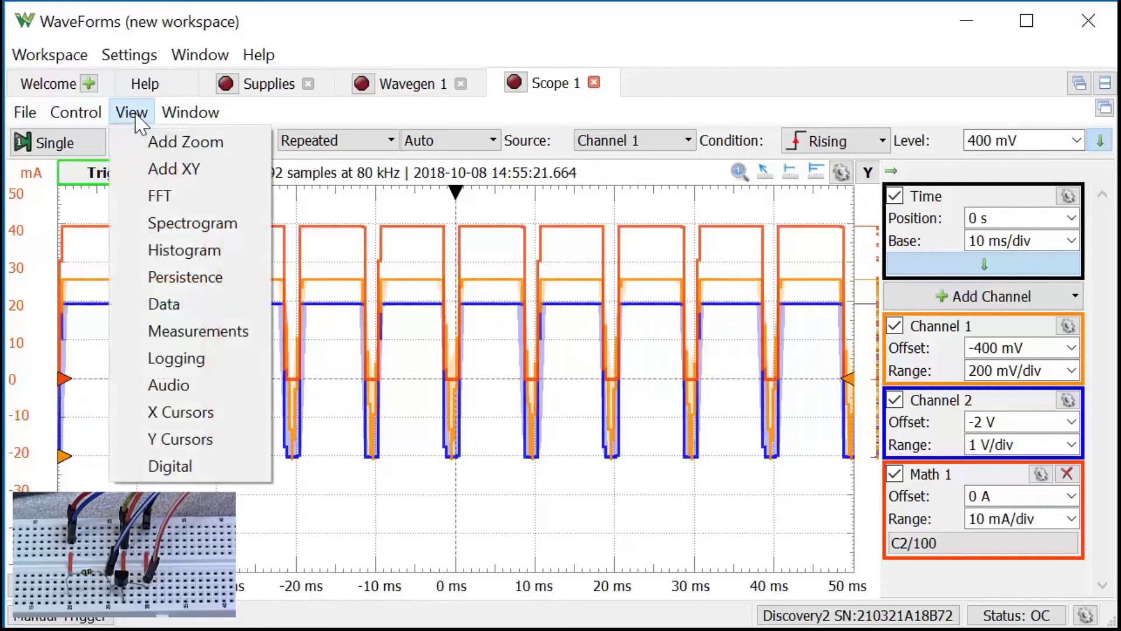
click(184, 169)
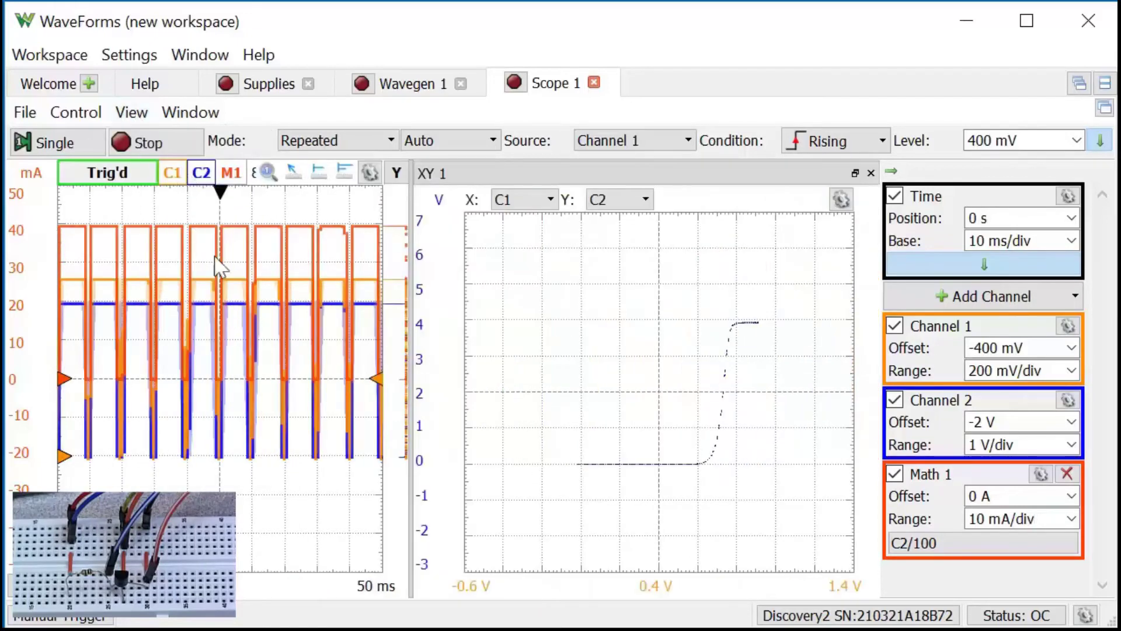
click(841, 199)
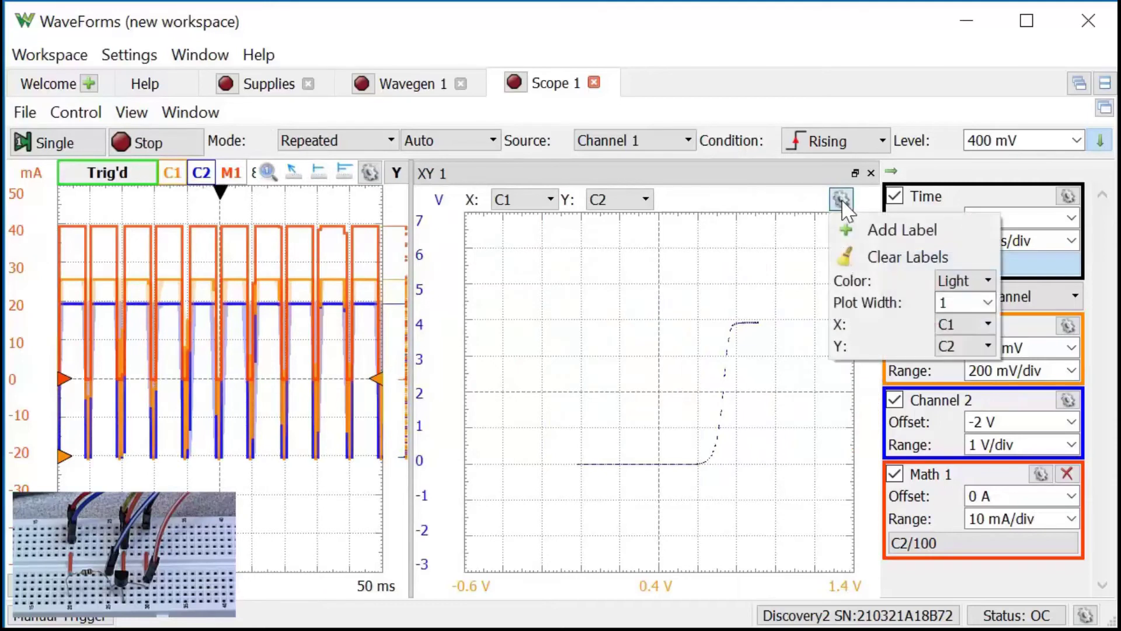
click(986, 303)
click(967, 341)
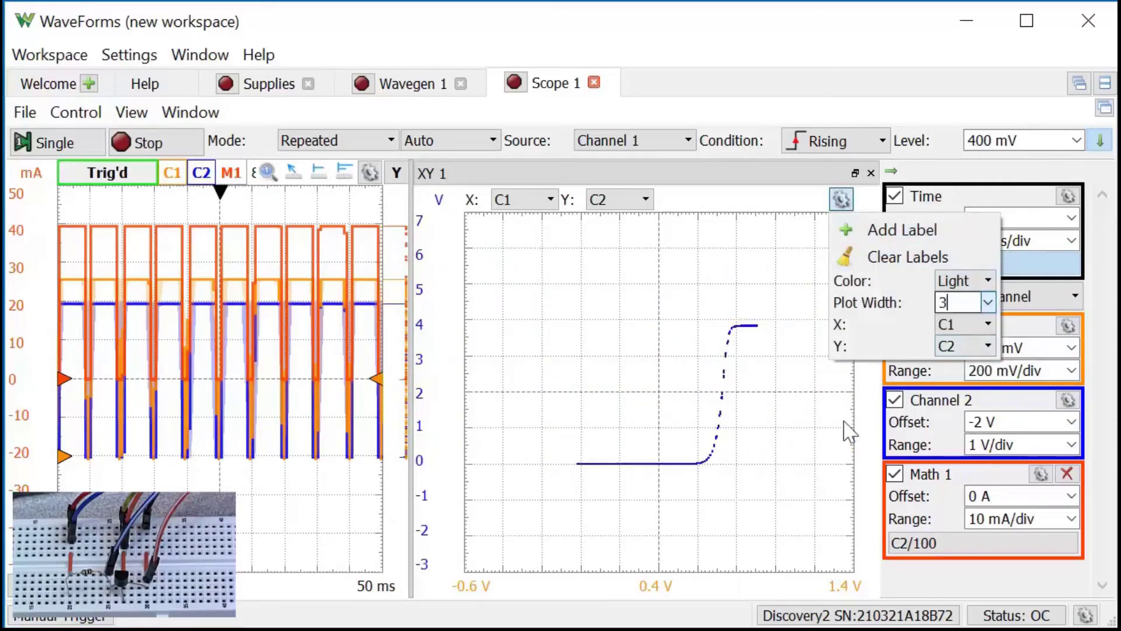
click(813, 446)
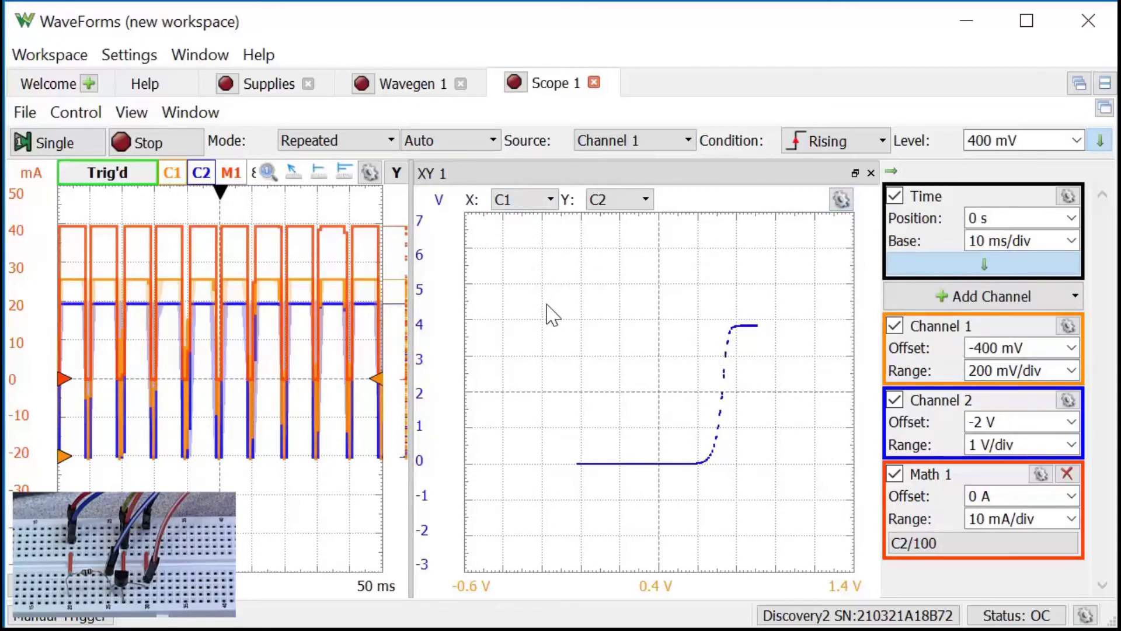
- Put M1 on the XY vertical axis and set Math 1 to 5 mA/div with a -20 mA offset
click(646, 200)
click(619, 252)
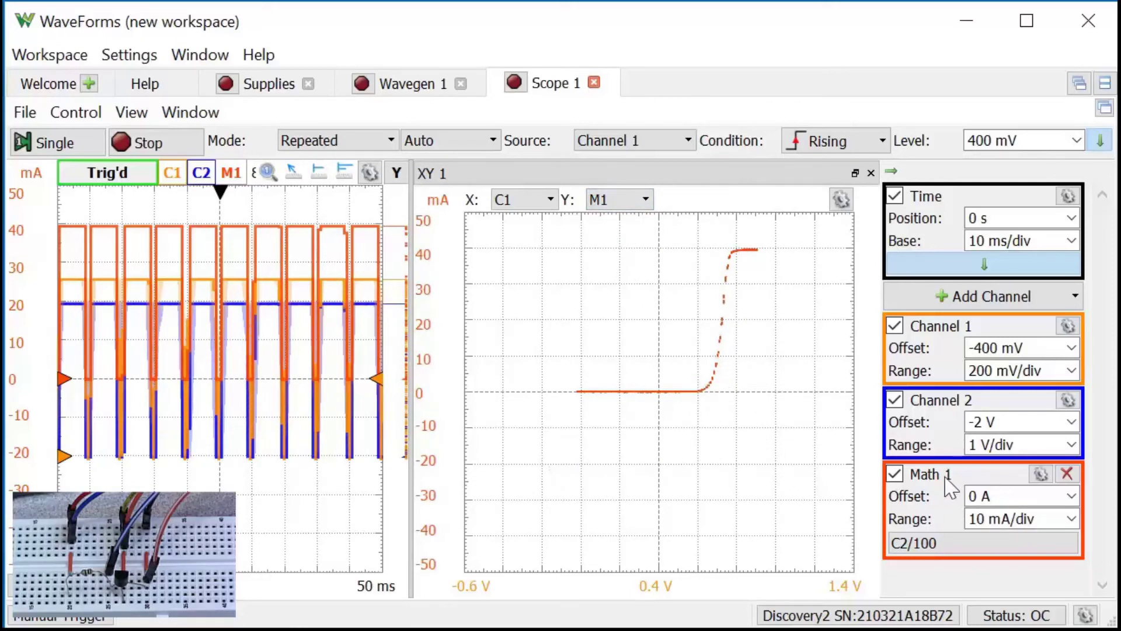
click(1072, 518)
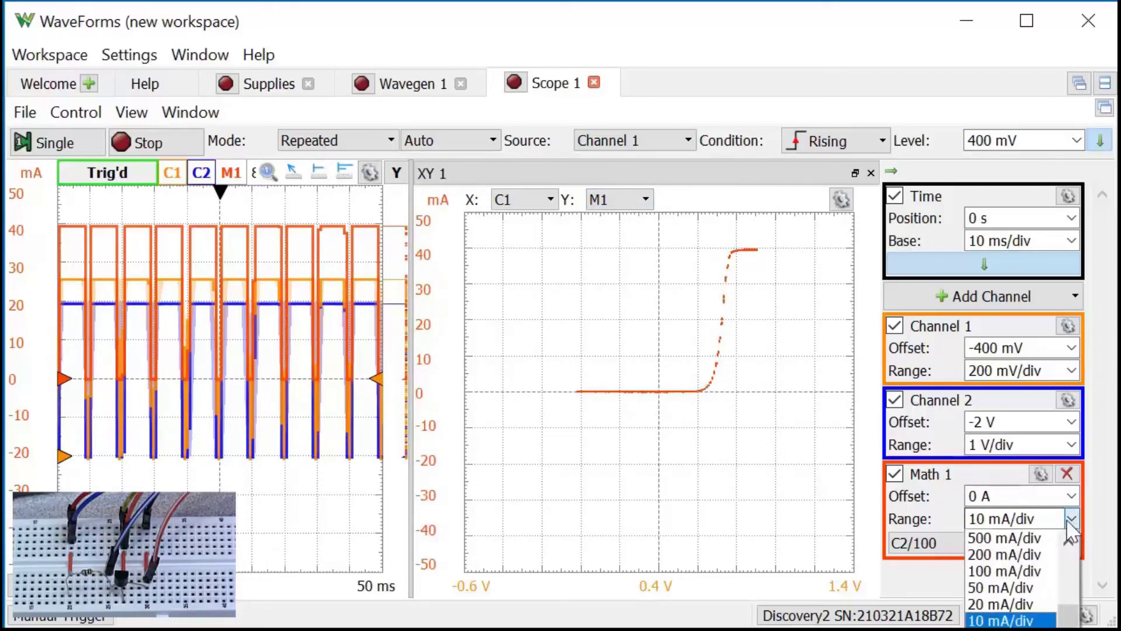
click(948, 611)
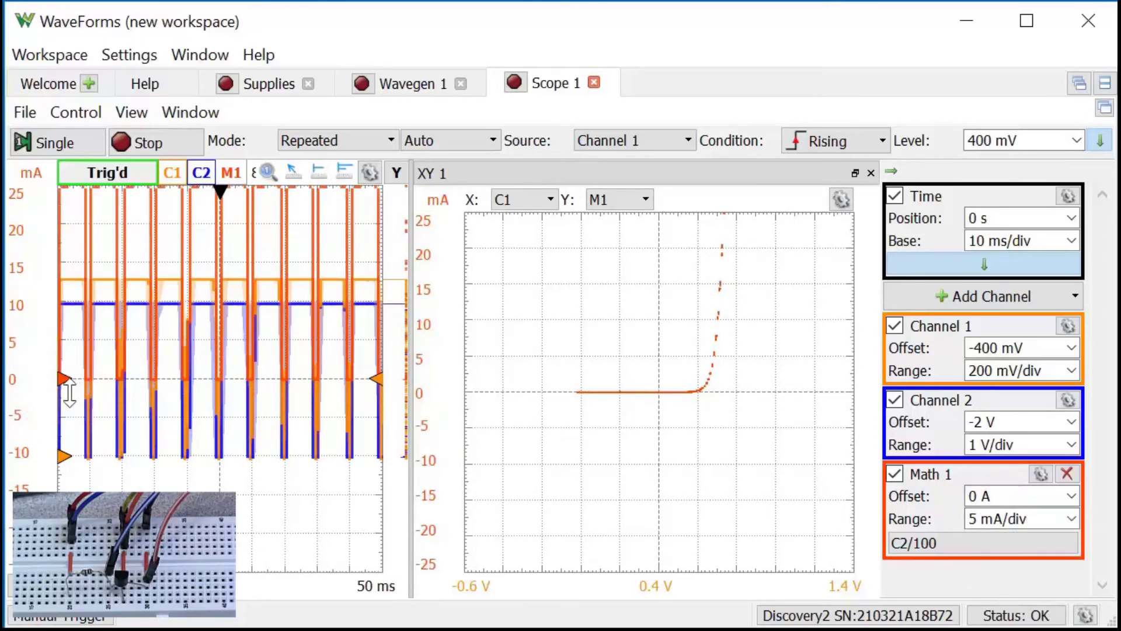
drag(75, 379, 50, 527)
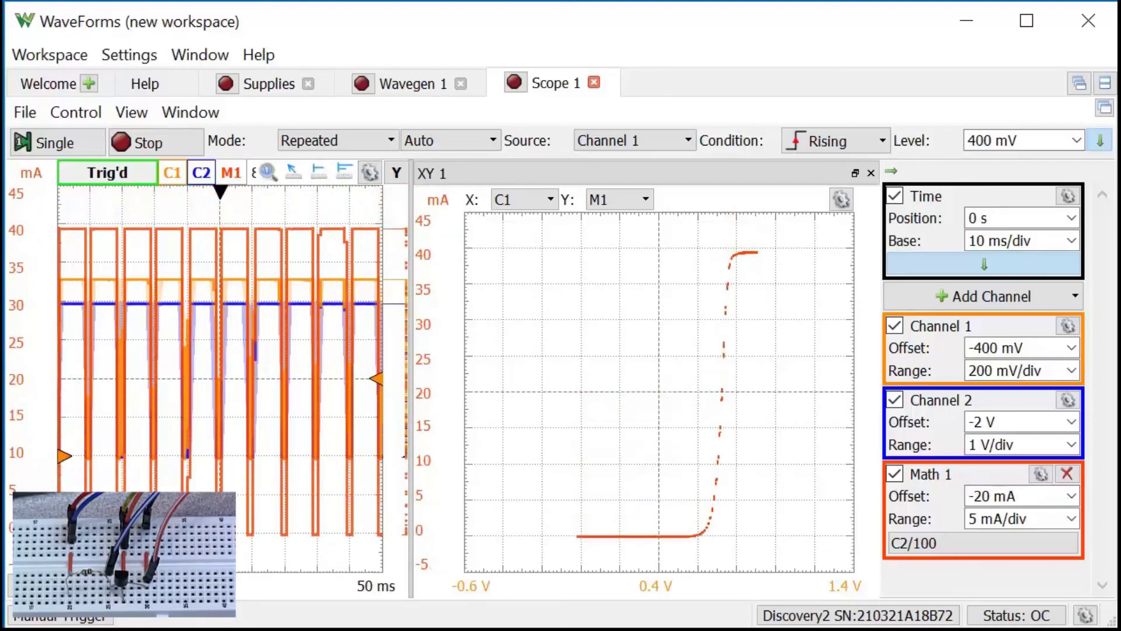